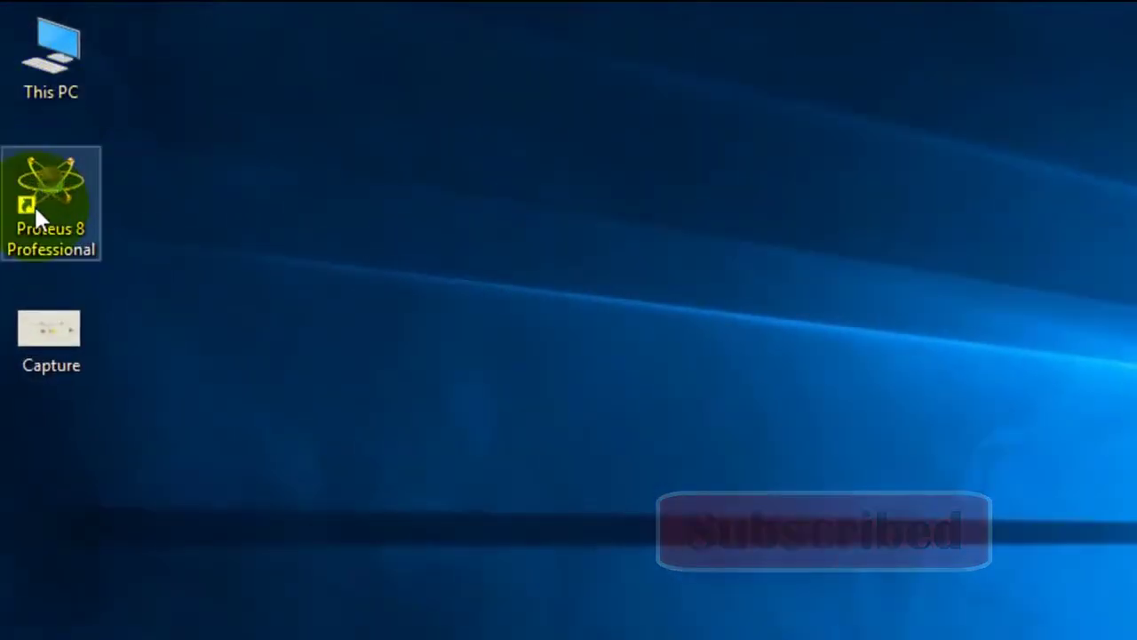
# - Launch Proteus 8 Professional and decline recovering the autosaved project
pyautogui.rightClick(30, 200)
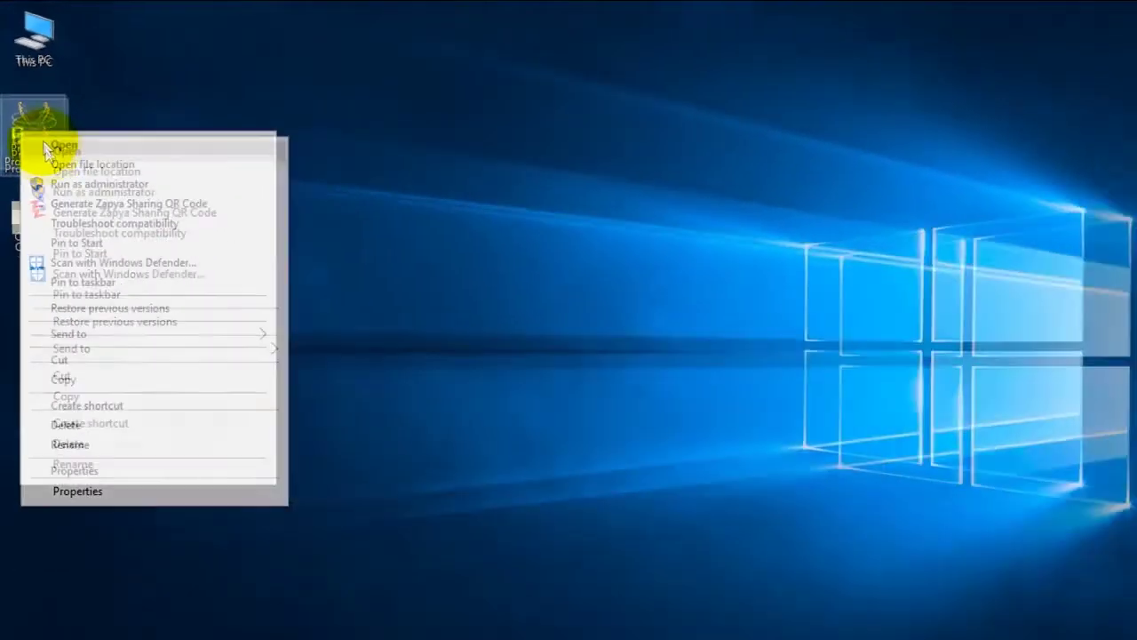
pyautogui.click(53, 147)
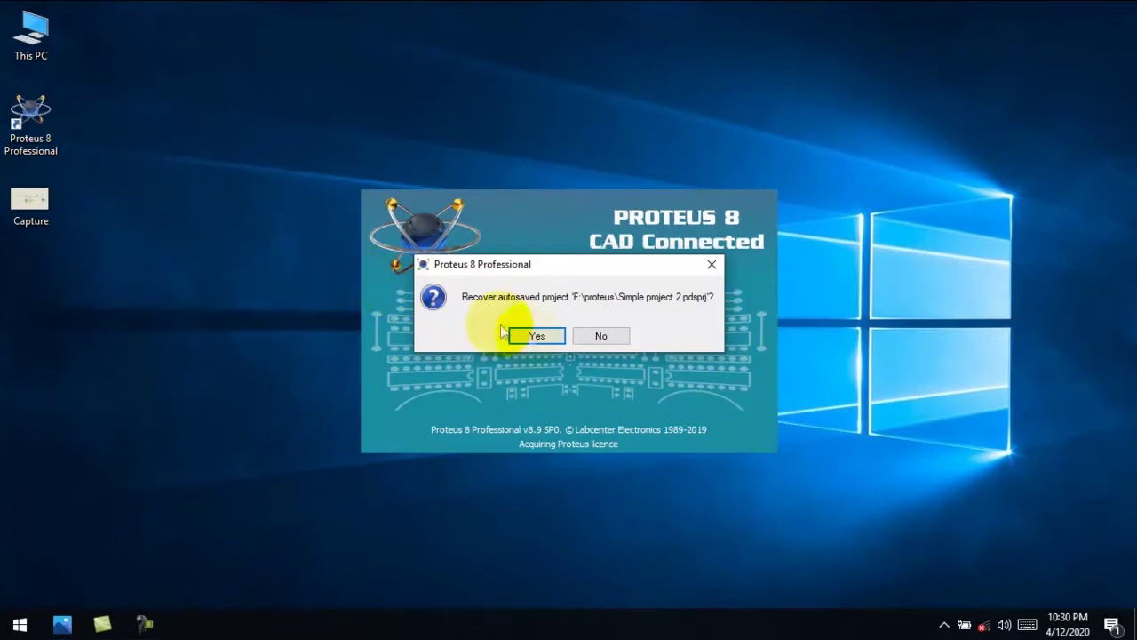
pyautogui.click(588, 336)
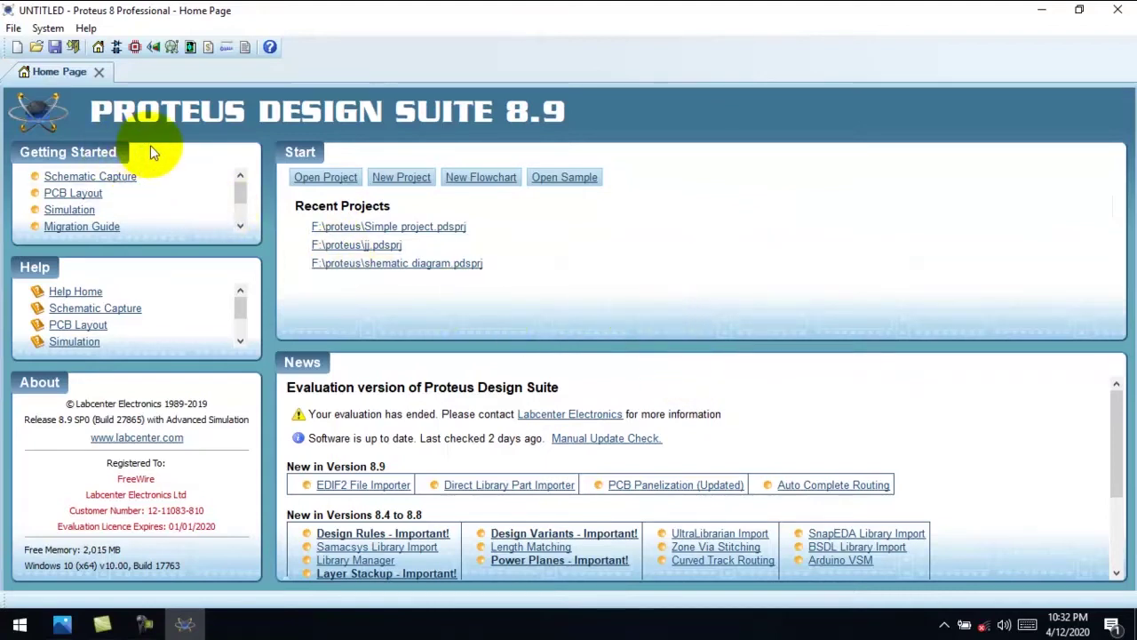
# - Look over the project file commands and the introduction of the Schematic Capture tutorial
pyautogui.click(14, 28)
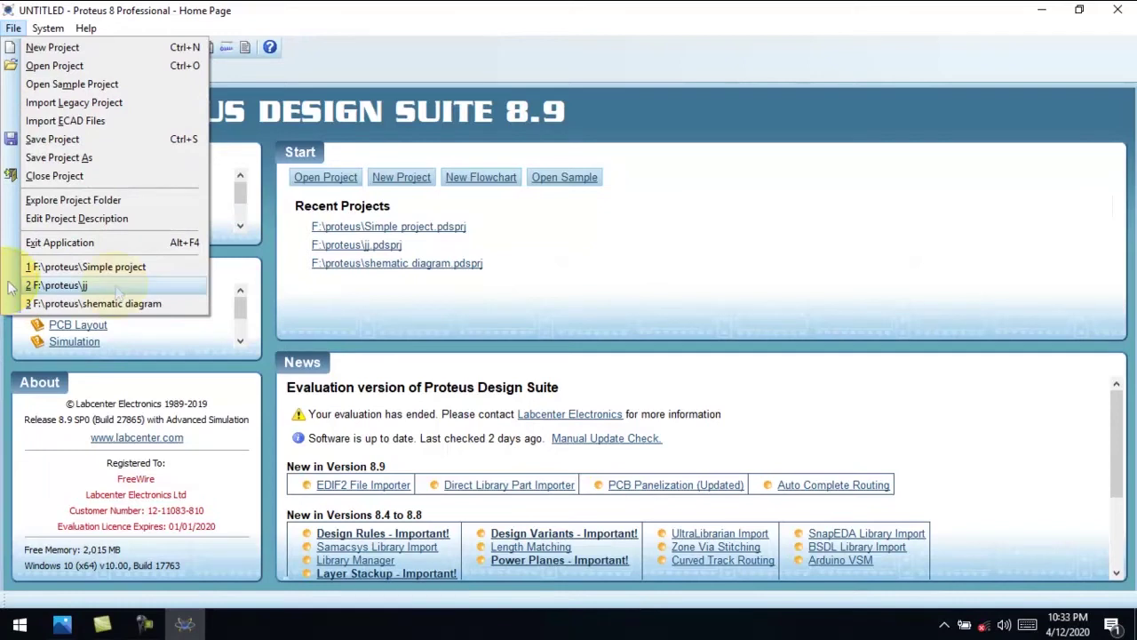
pyautogui.click(355, 317)
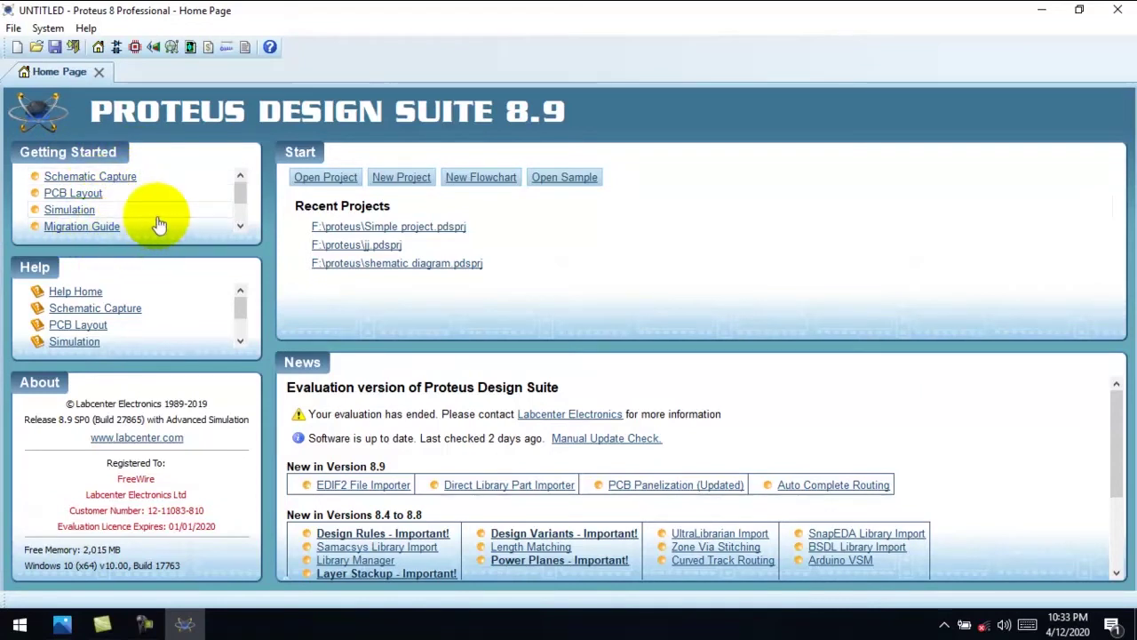
pyautogui.click(90, 177)
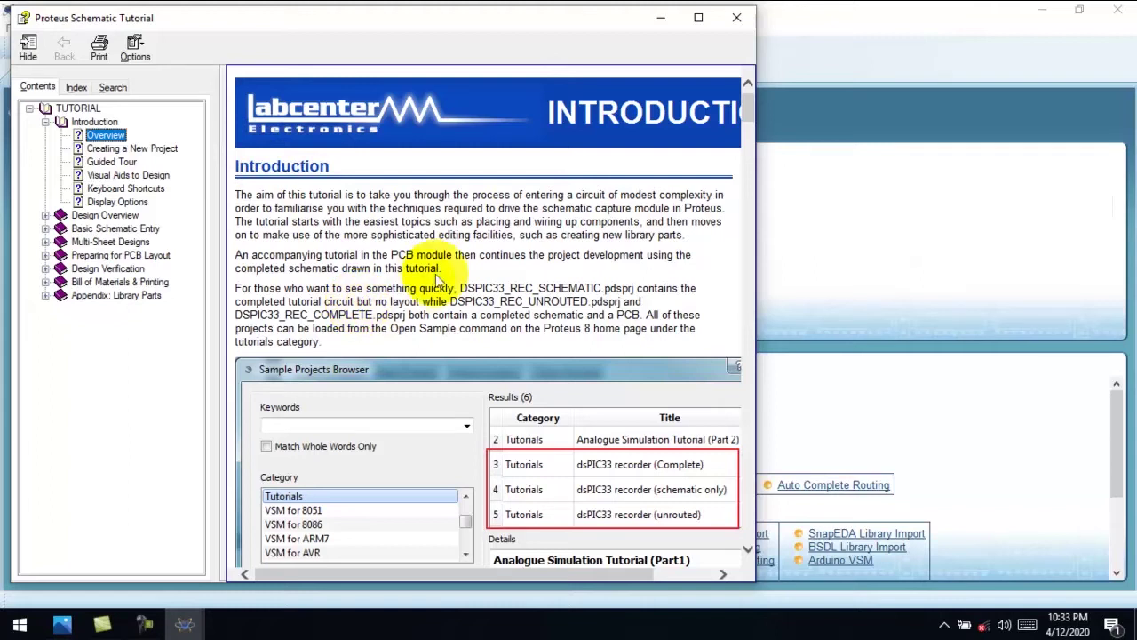
pyautogui.click(736, 18)
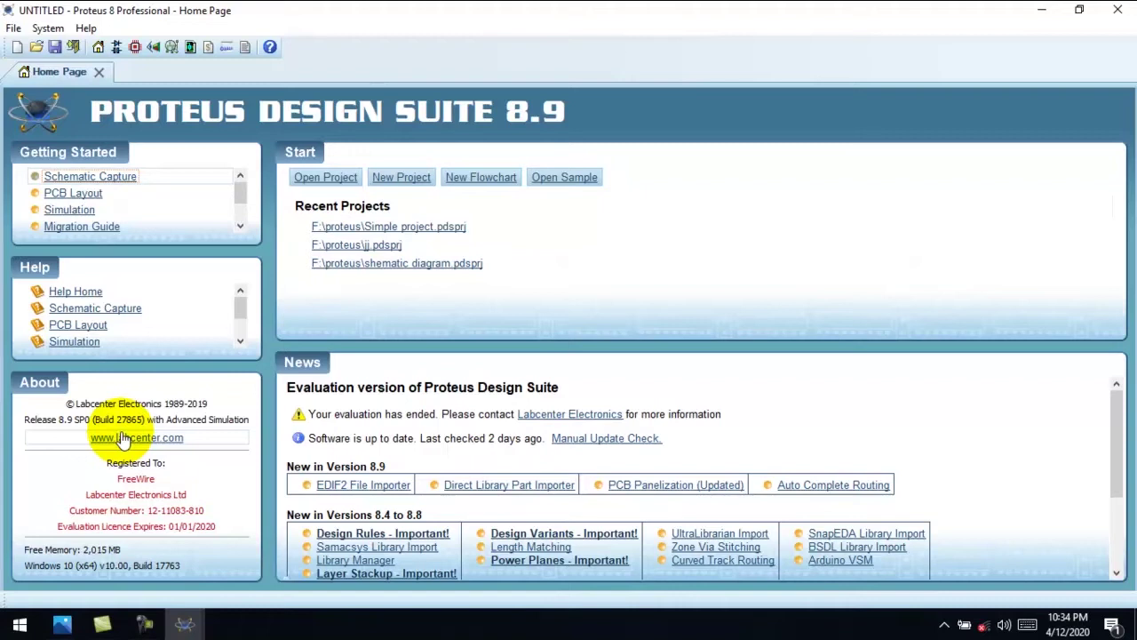
# - Start a new project and set its save path to the F:\proteus folder
pyautogui.click(420, 178)
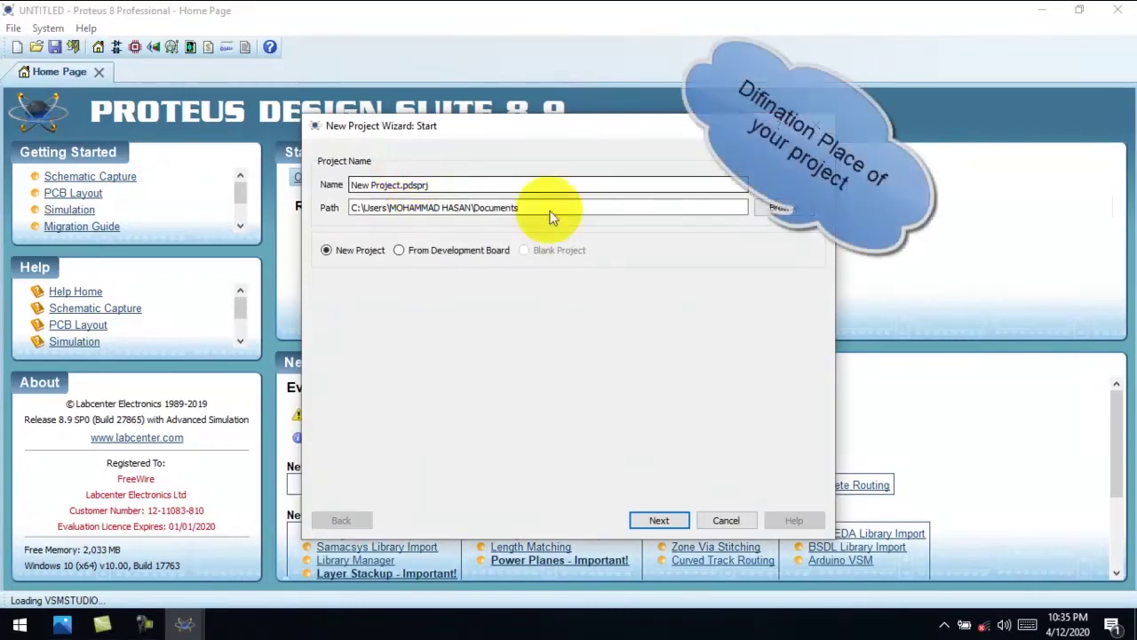
pyautogui.click(764, 211)
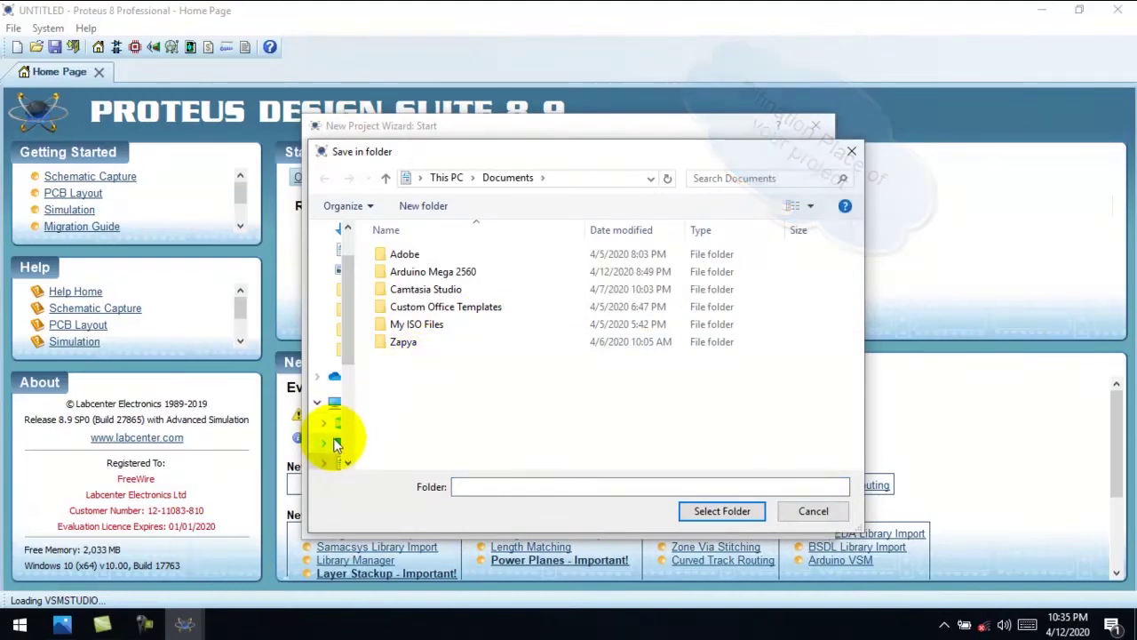
pyautogui.press('Escape')
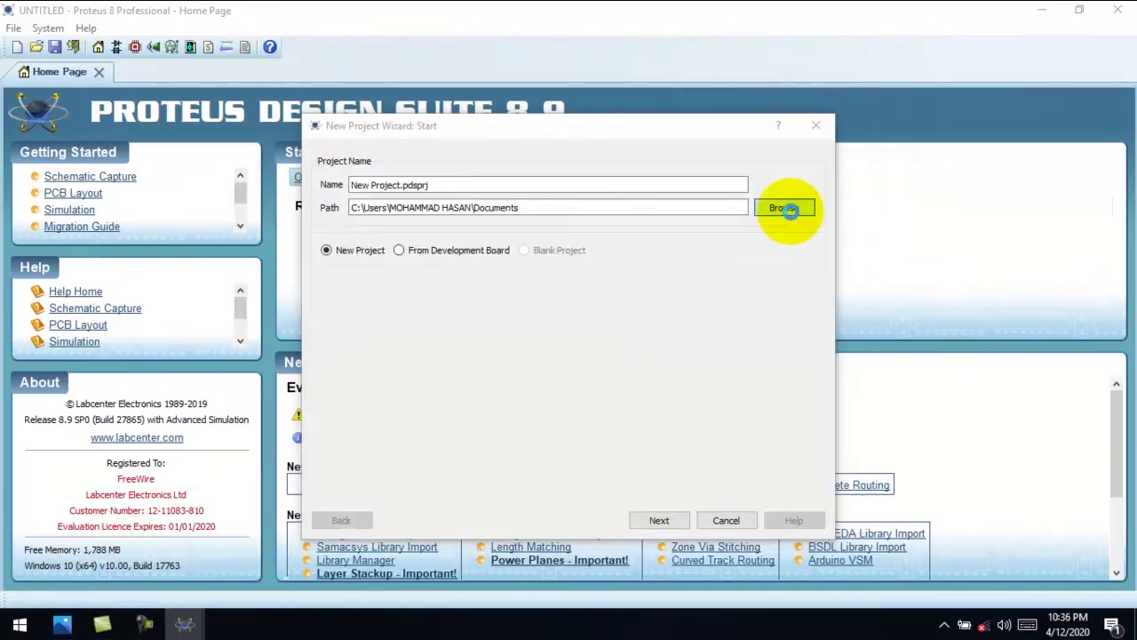
pyautogui.click(785, 207)
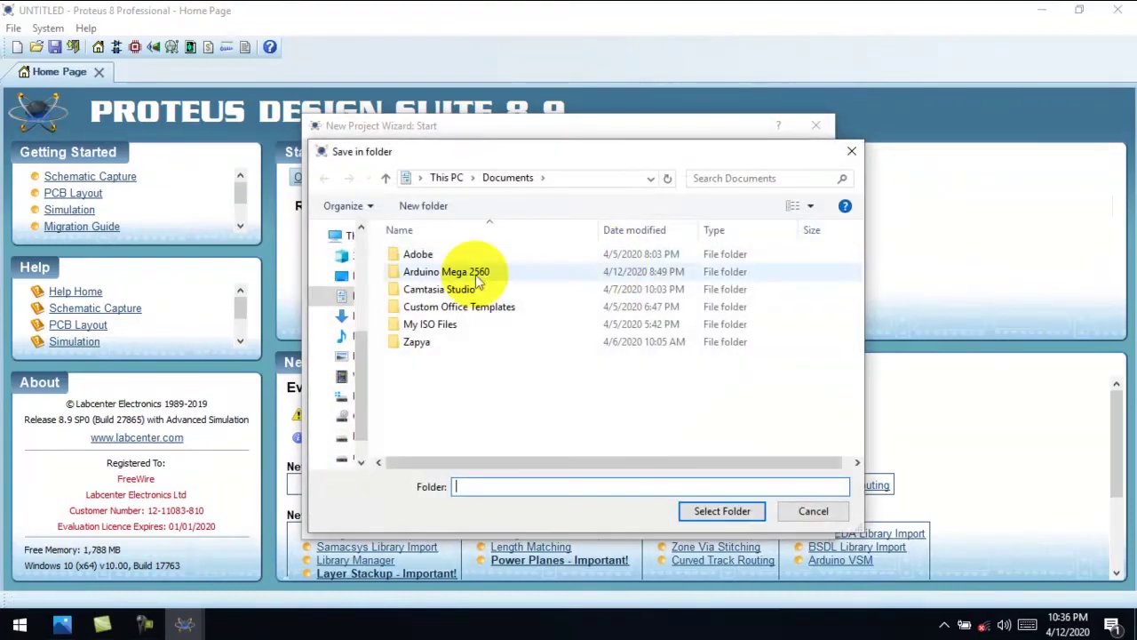
pyautogui.click(346, 455)
pyautogui.click(647, 348)
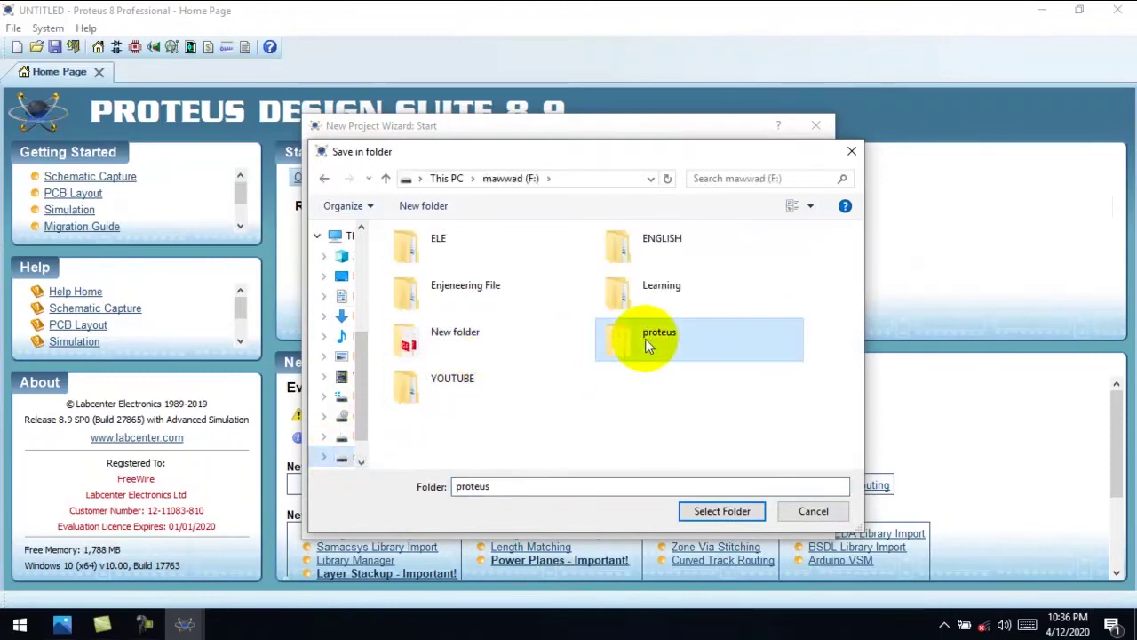
pyautogui.click(717, 511)
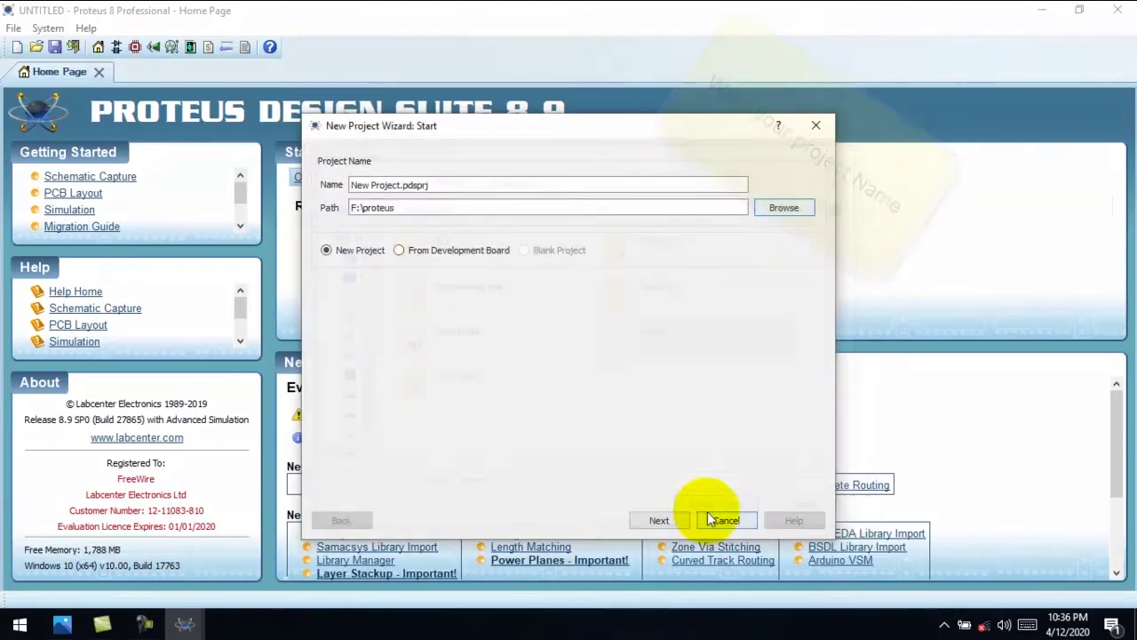
# - Name the new project "Siple project 1" and continue to the schematic design options
pyautogui.doubleClick(438, 186)
pyautogui.tripleClick(439, 186)
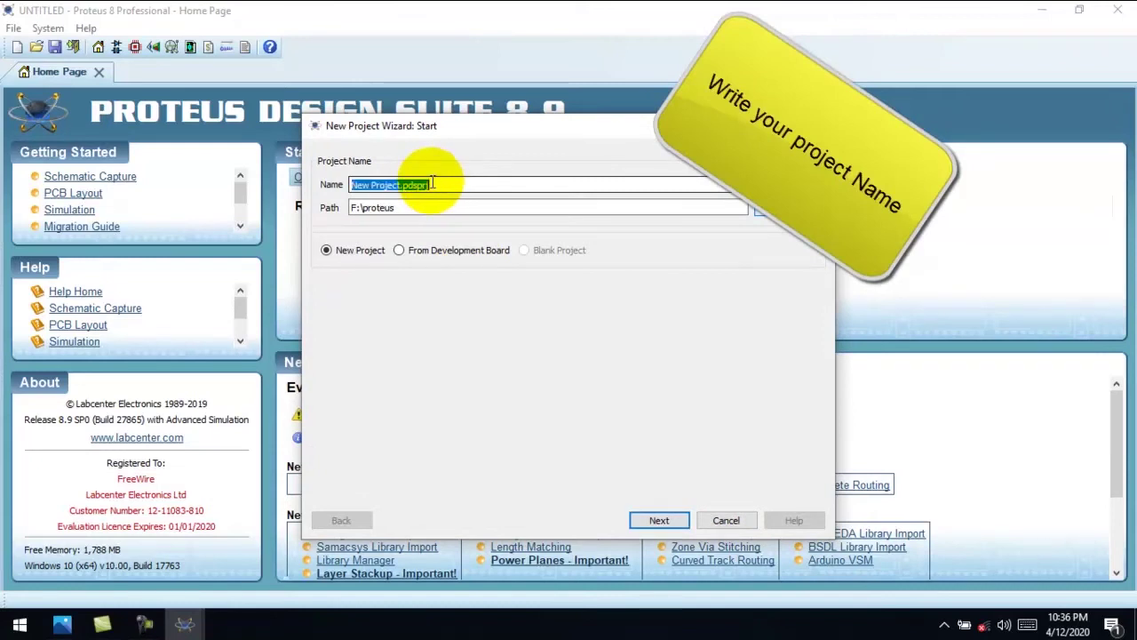
pyautogui.write('Siple p')
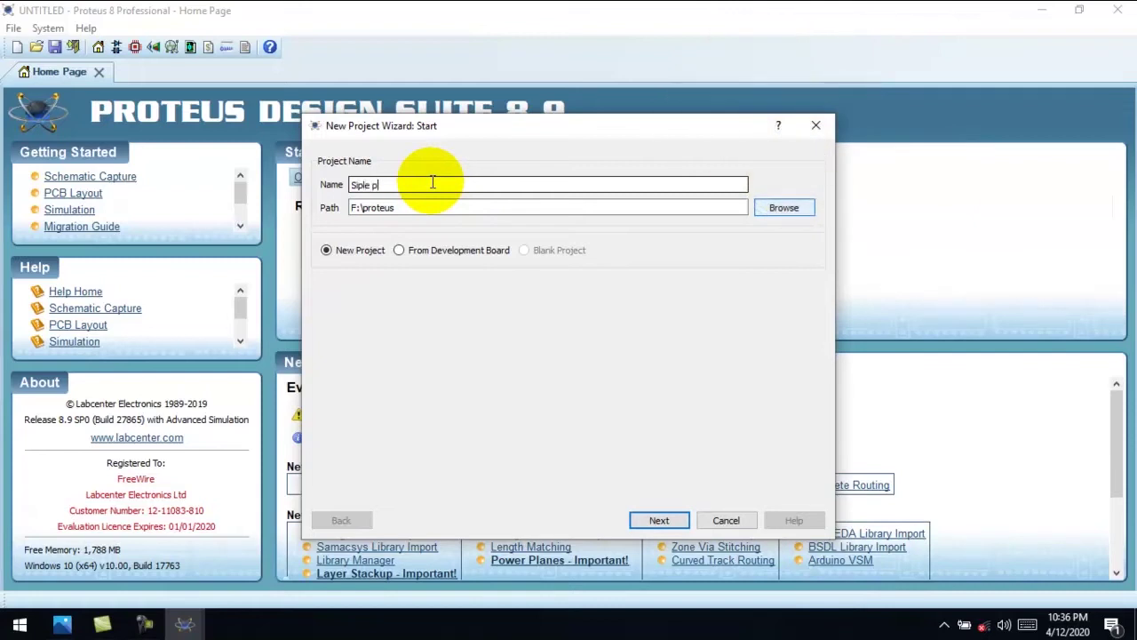
pyautogui.write('roject 1')
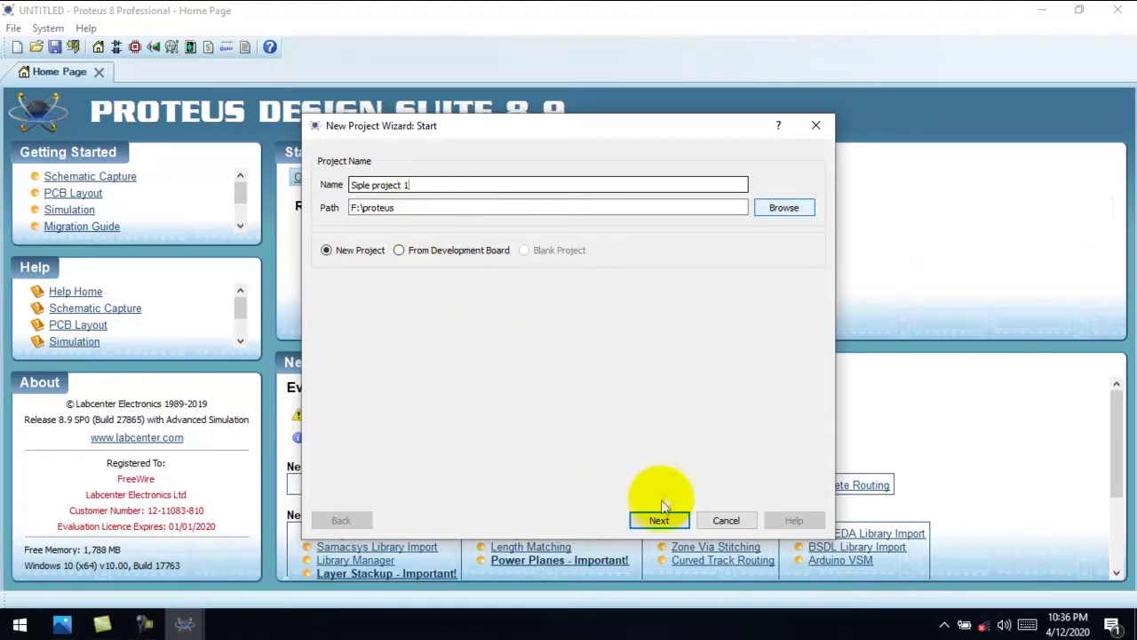
pyautogui.click(657, 523)
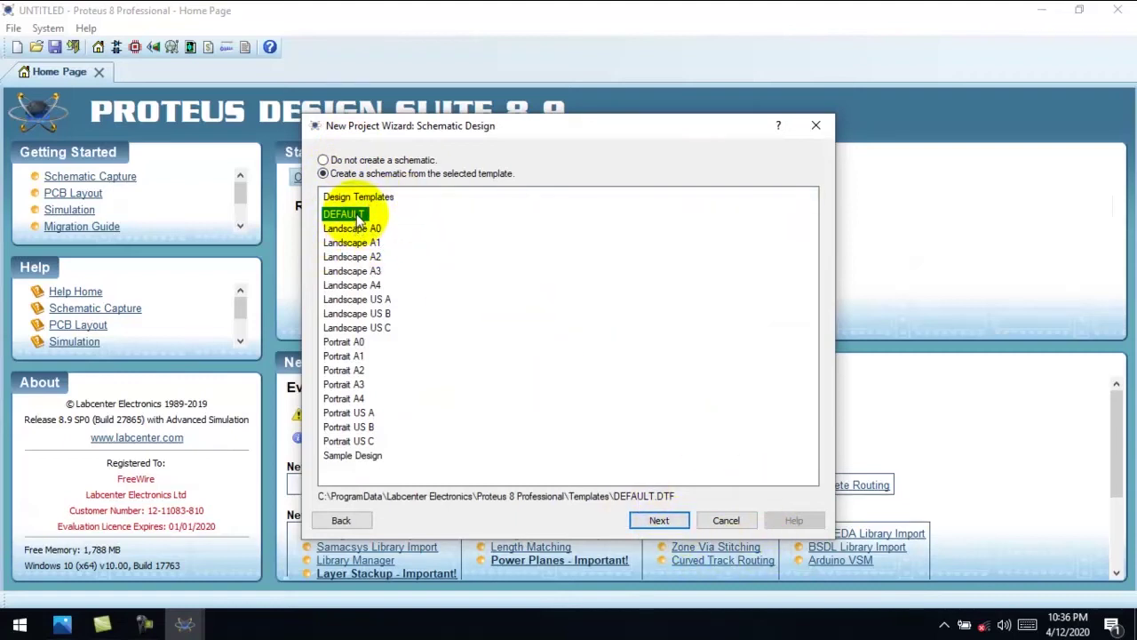
# - Create the project with the DEFAULT schematic template, no PCB layout and no firmware project
pyautogui.click(671, 523)
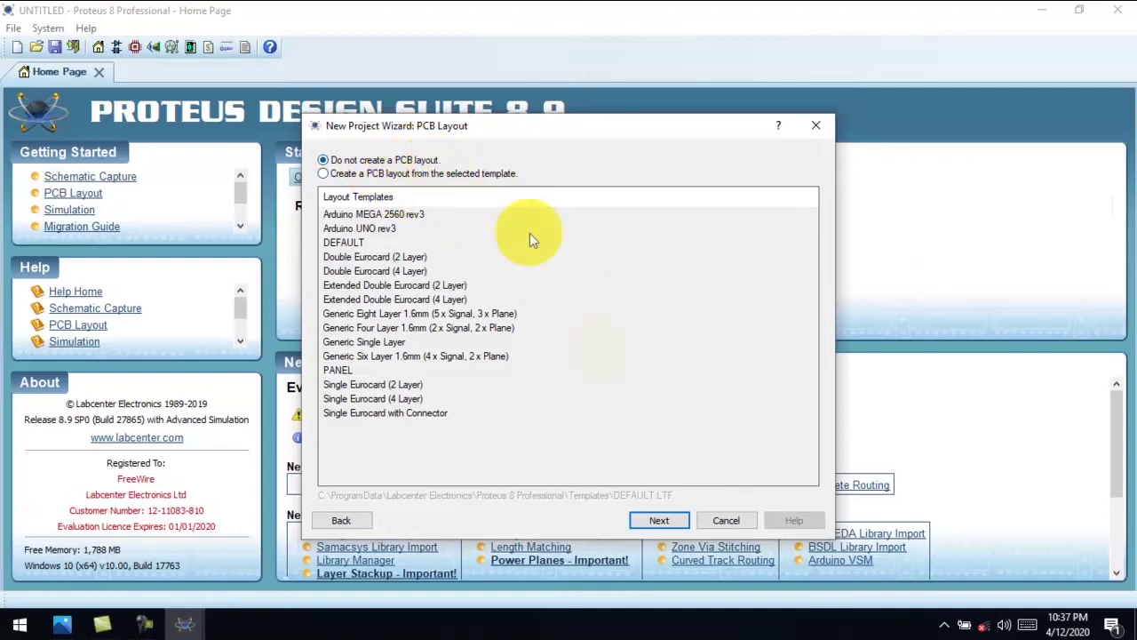
pyautogui.click(663, 519)
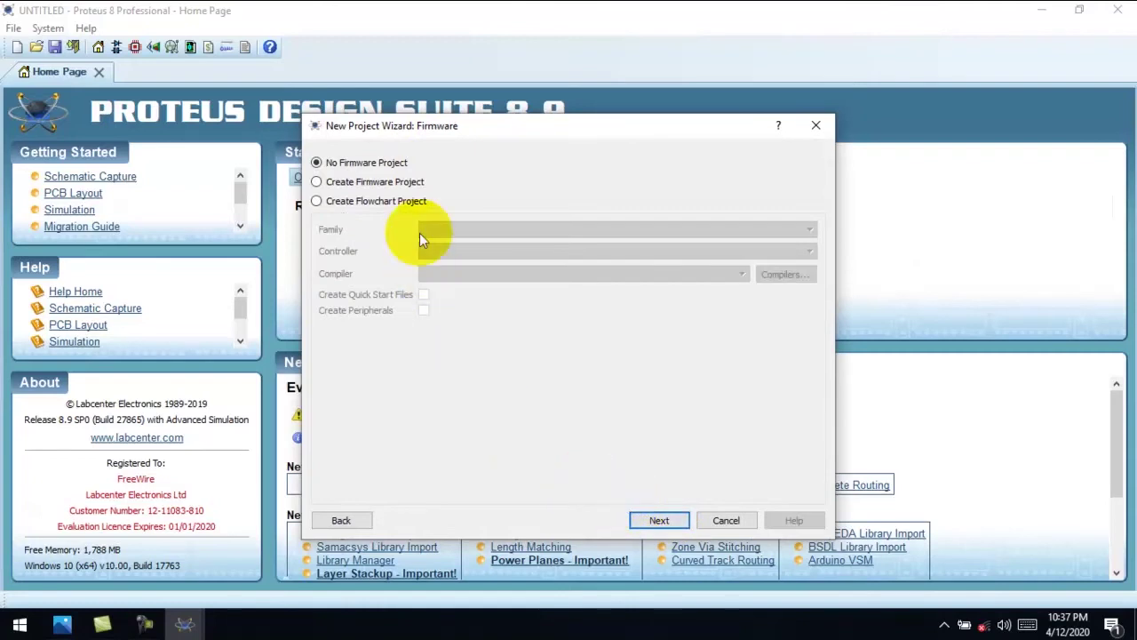
pyautogui.click(659, 521)
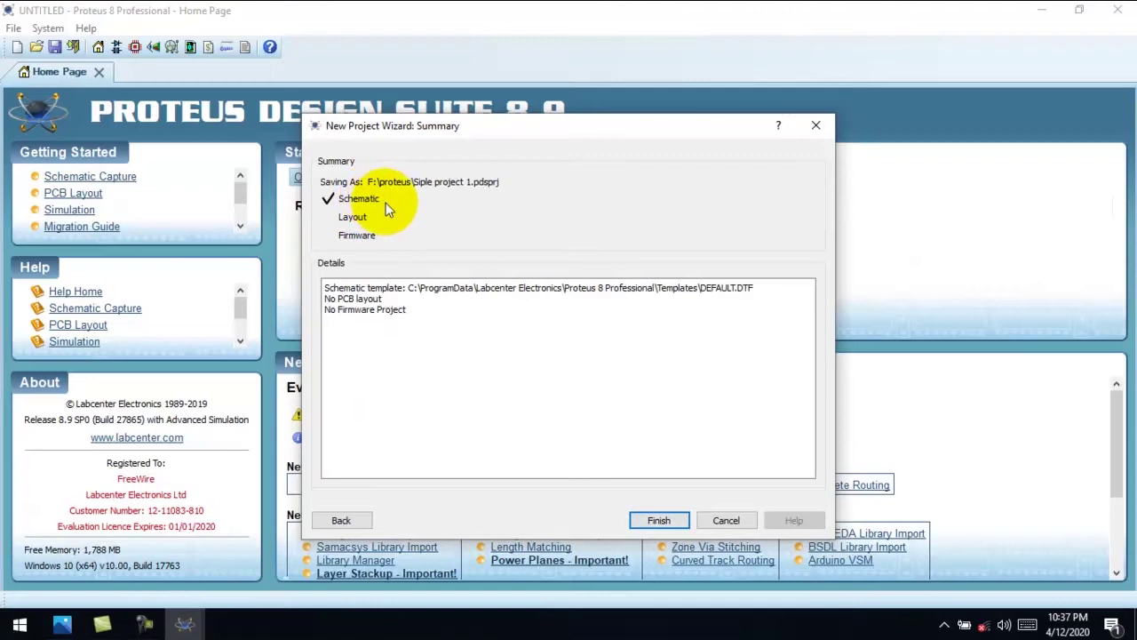
pyautogui.click(658, 520)
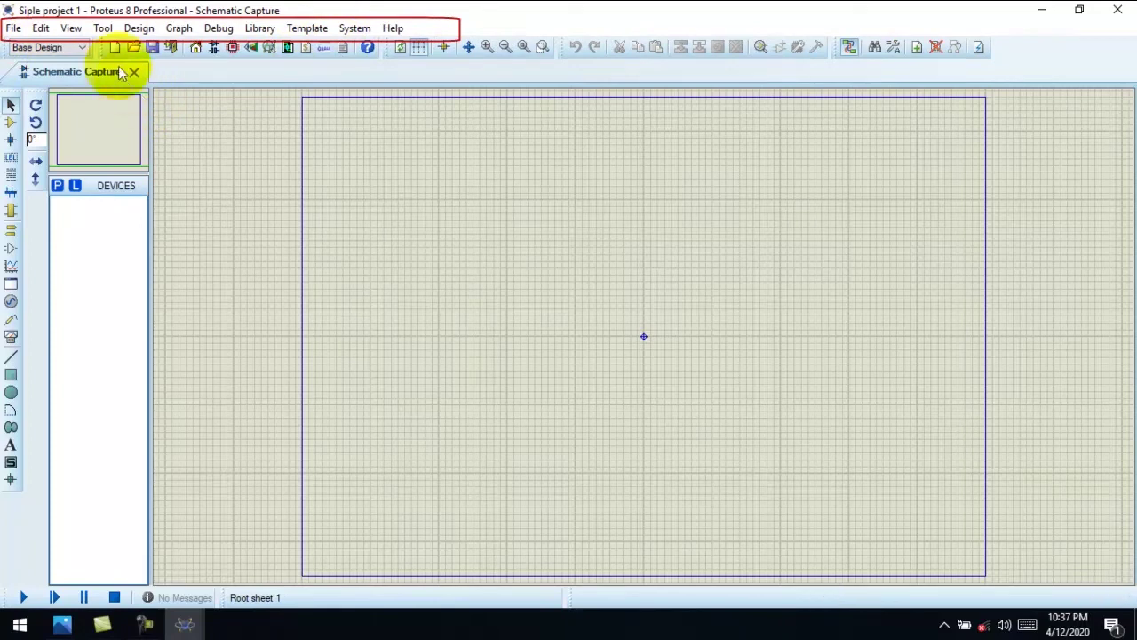
pyautogui.click(14, 28)
pyautogui.click(521, 185)
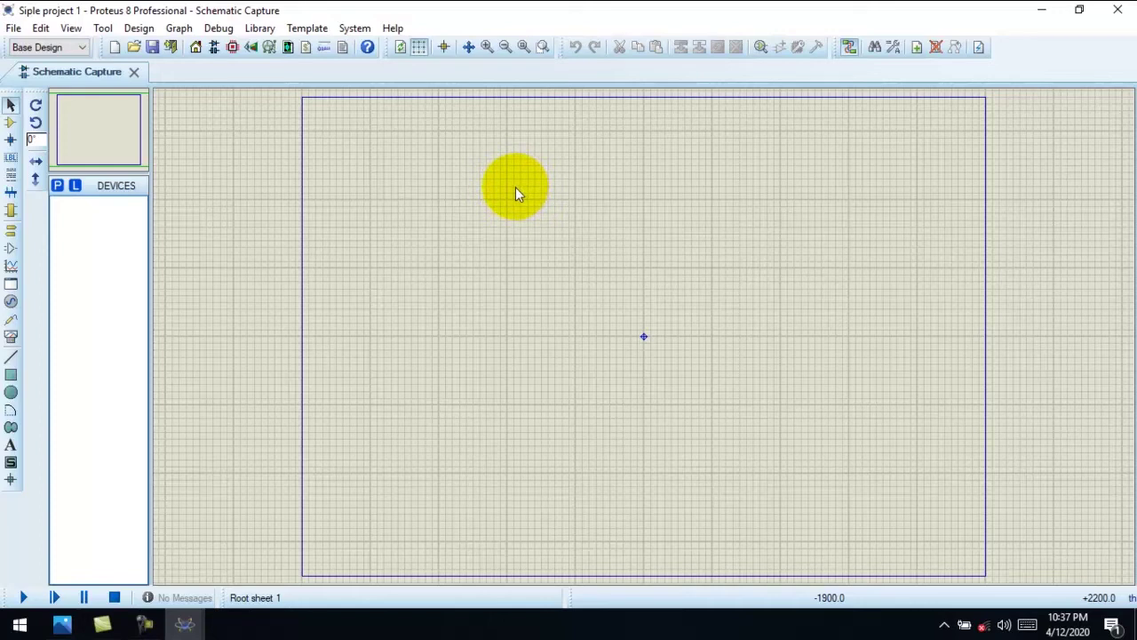
pyautogui.click(13, 29)
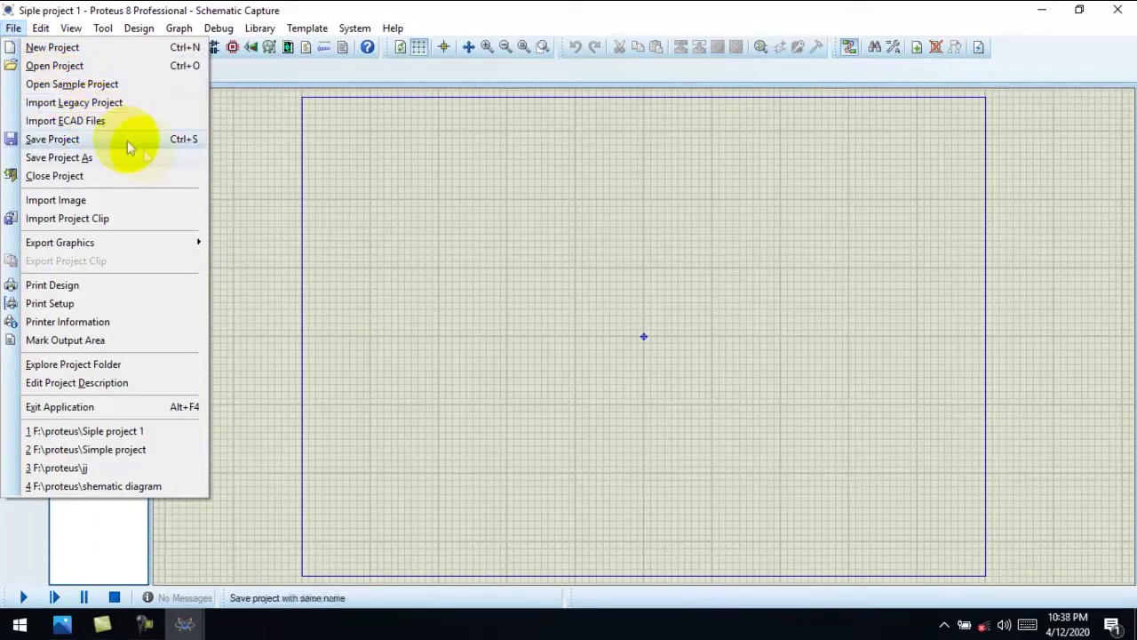
pyautogui.click(462, 180)
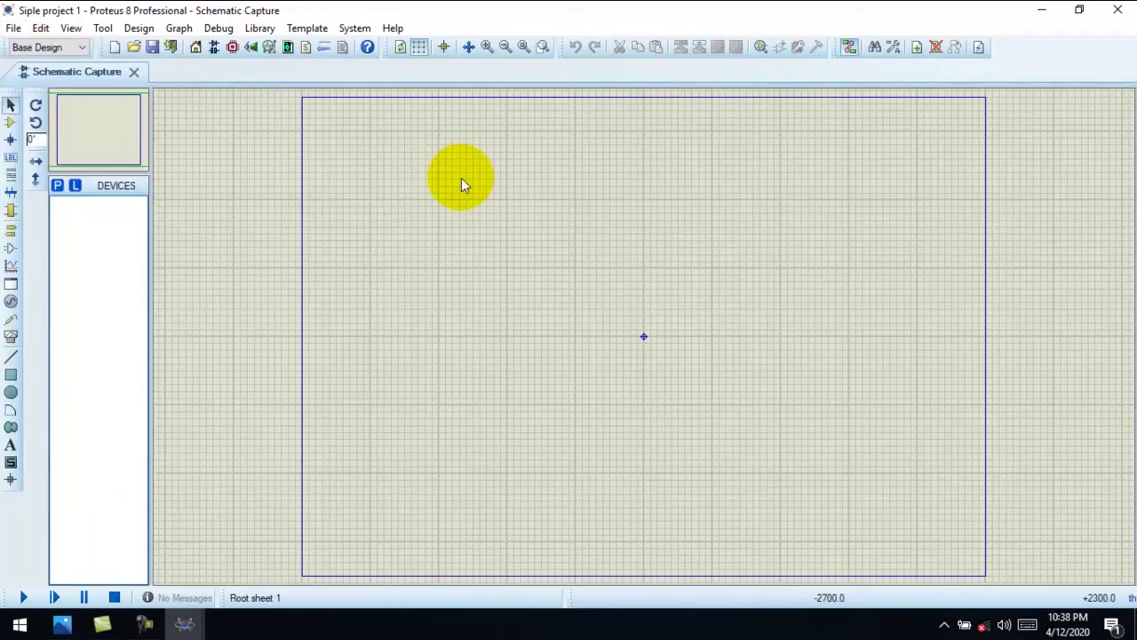
pyautogui.click(41, 29)
pyautogui.moveTo(72, 28)
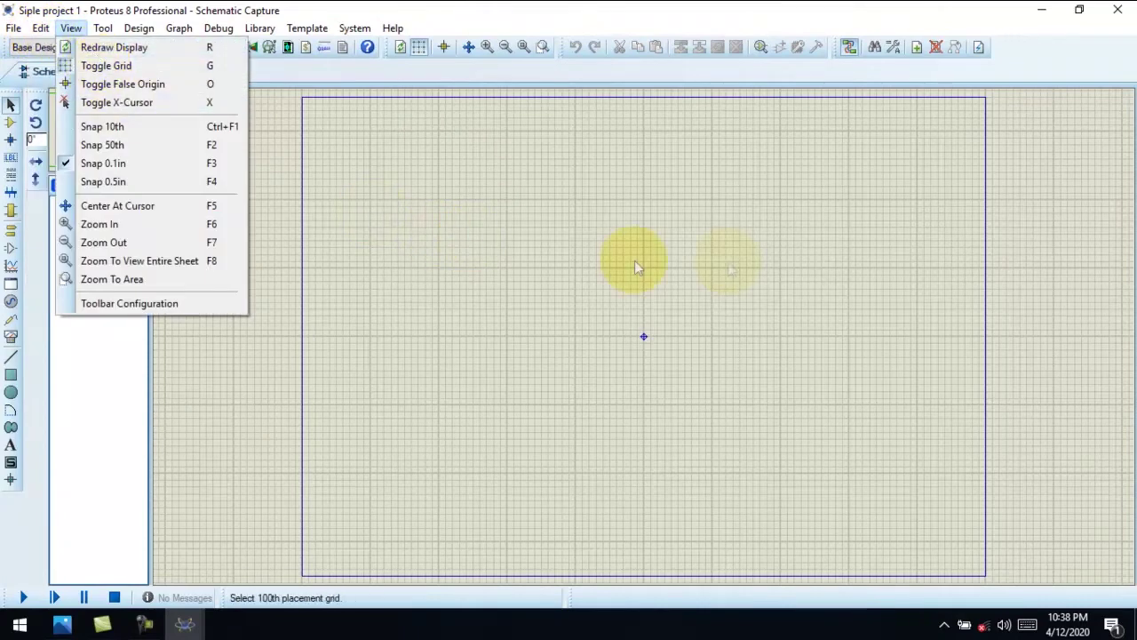
pyautogui.click(693, 250)
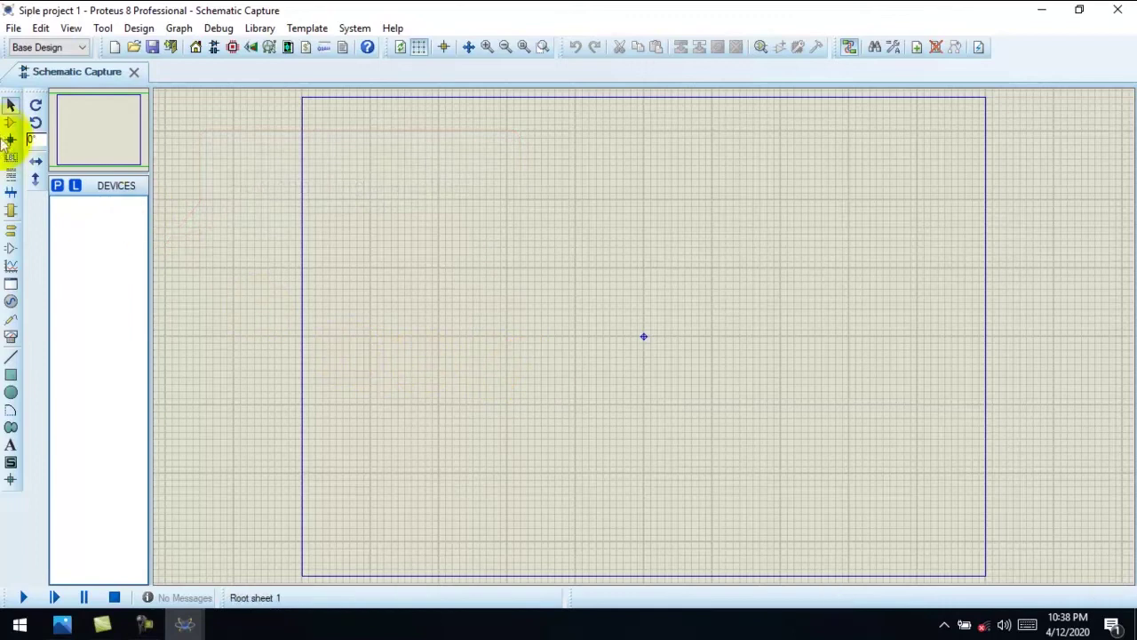
pyautogui.click(56, 189)
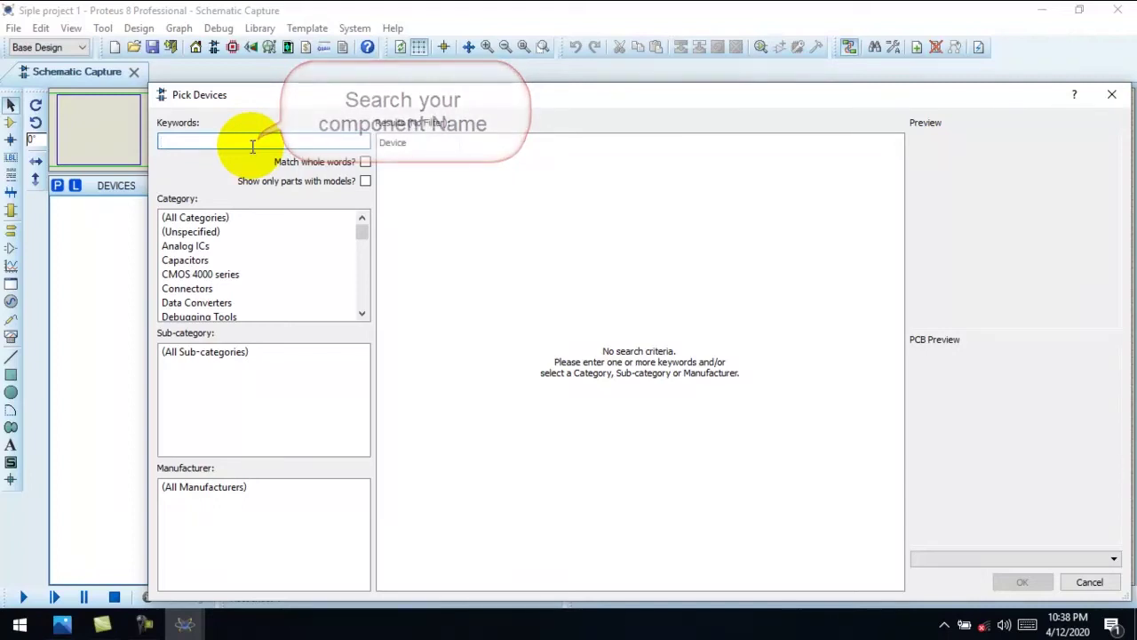
pyautogui.click(1112, 94)
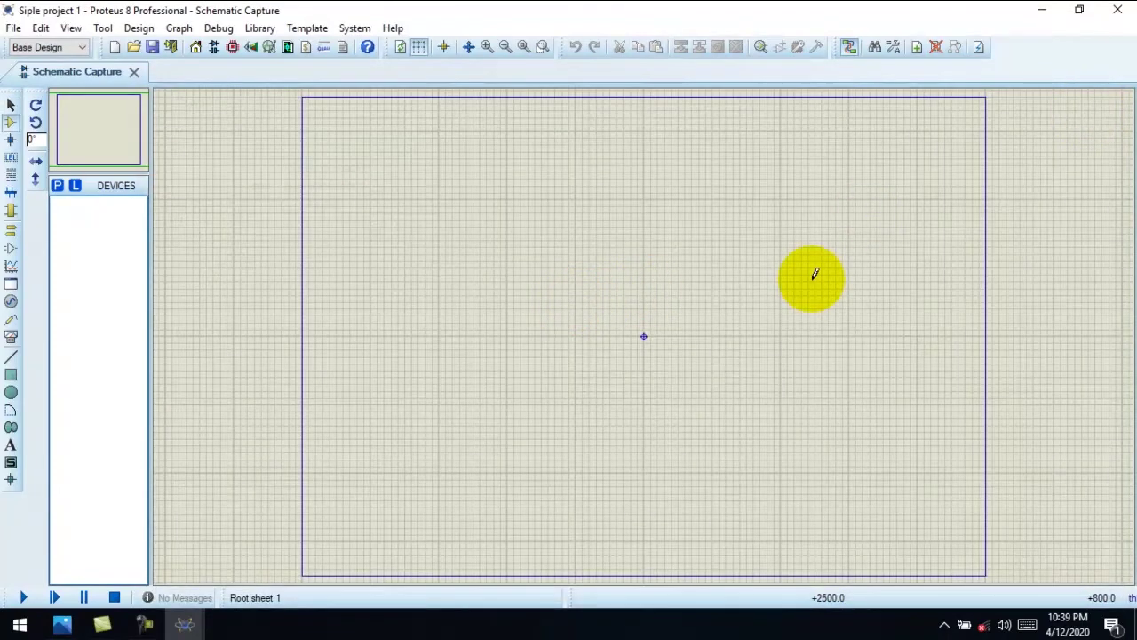
# - Examine the circuit in the desktop image Capture for the required components, and return to the Proteus schematic
pyautogui.click(1055, 12)
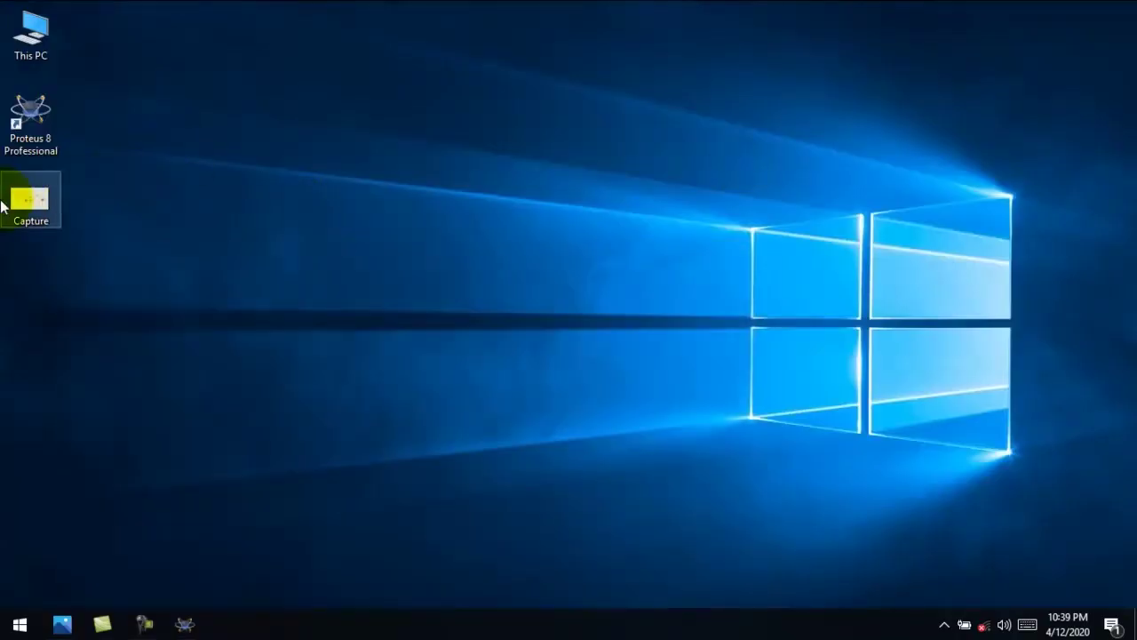
pyautogui.doubleClick(28, 204)
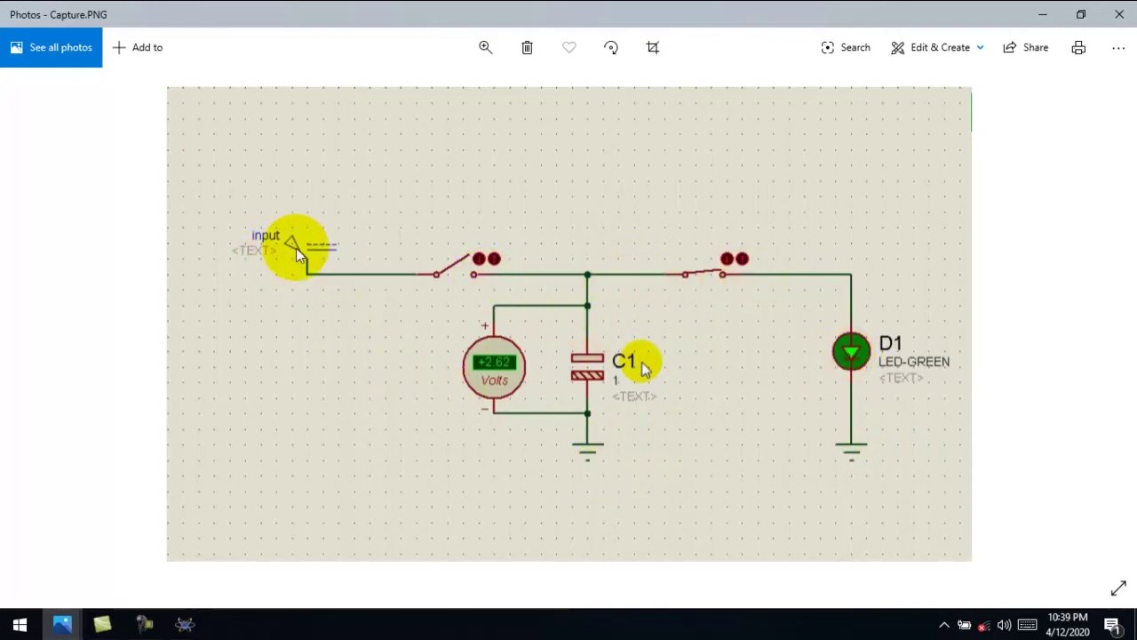
pyautogui.click(1042, 14)
pyautogui.click(185, 624)
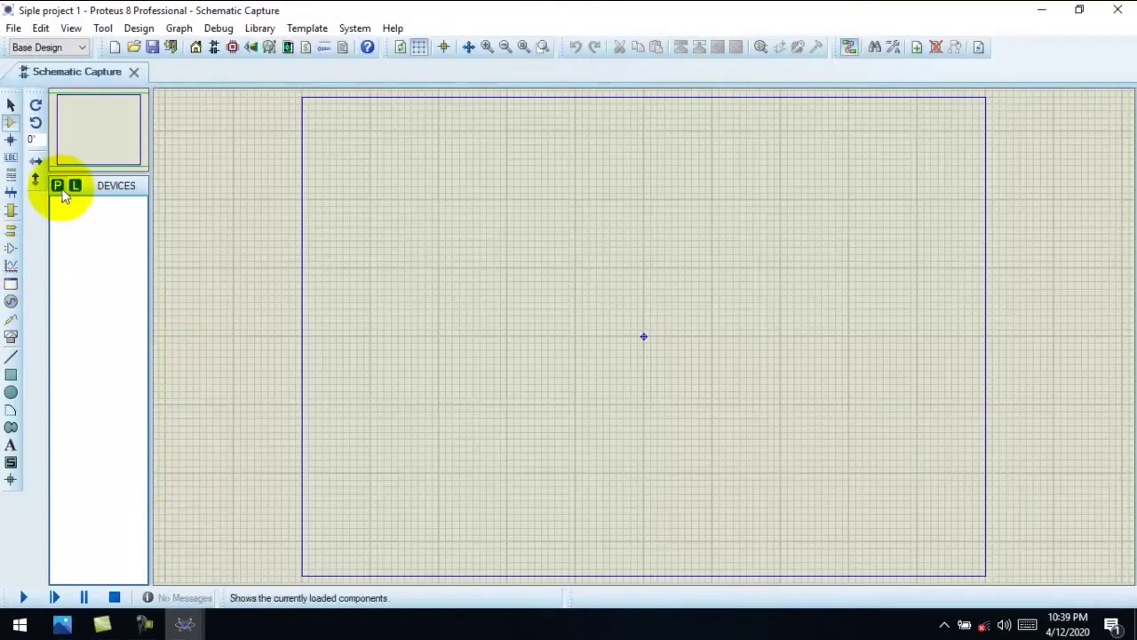
# - Search the device library for "switch" and add the interactive SPST SWITCH from the ACTIVE library to the devices
pyautogui.click(58, 189)
pyautogui.write('switch')
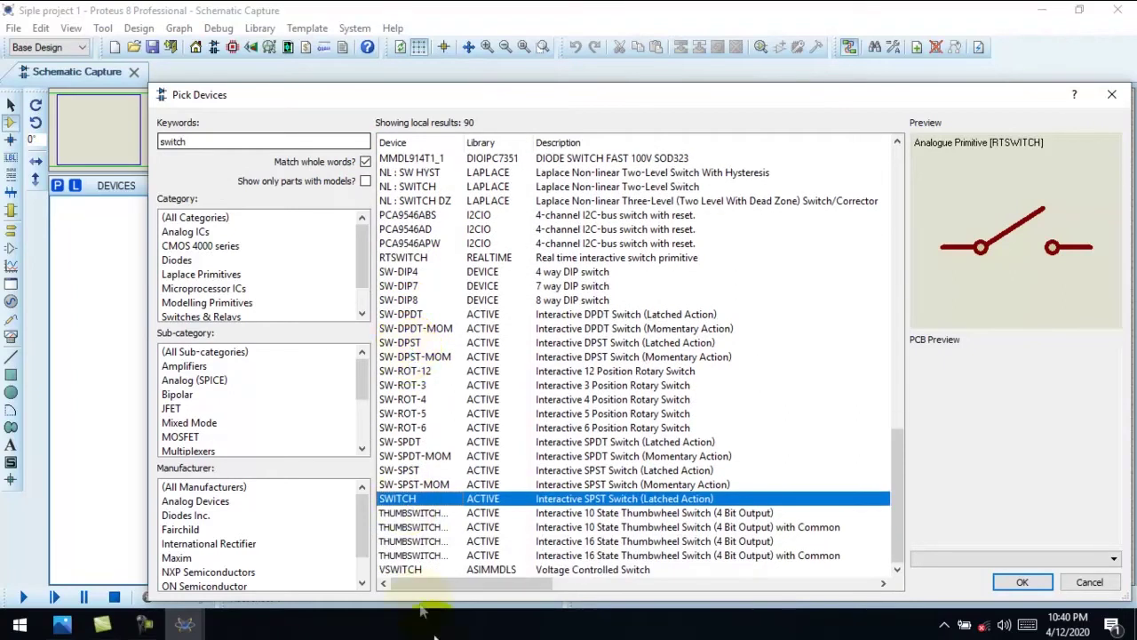
pyautogui.doubleClick(414, 503)
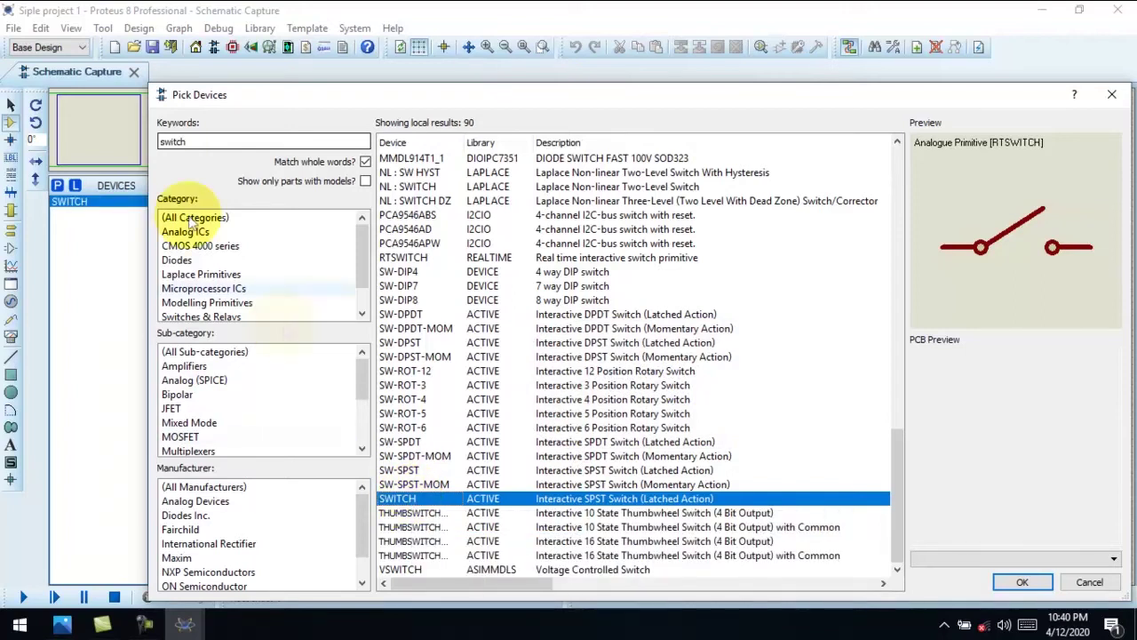
# - Search the device library for "Cap" and pick the generic non-electrolytic capacitor CAP
pyautogui.doubleClick(198, 142)
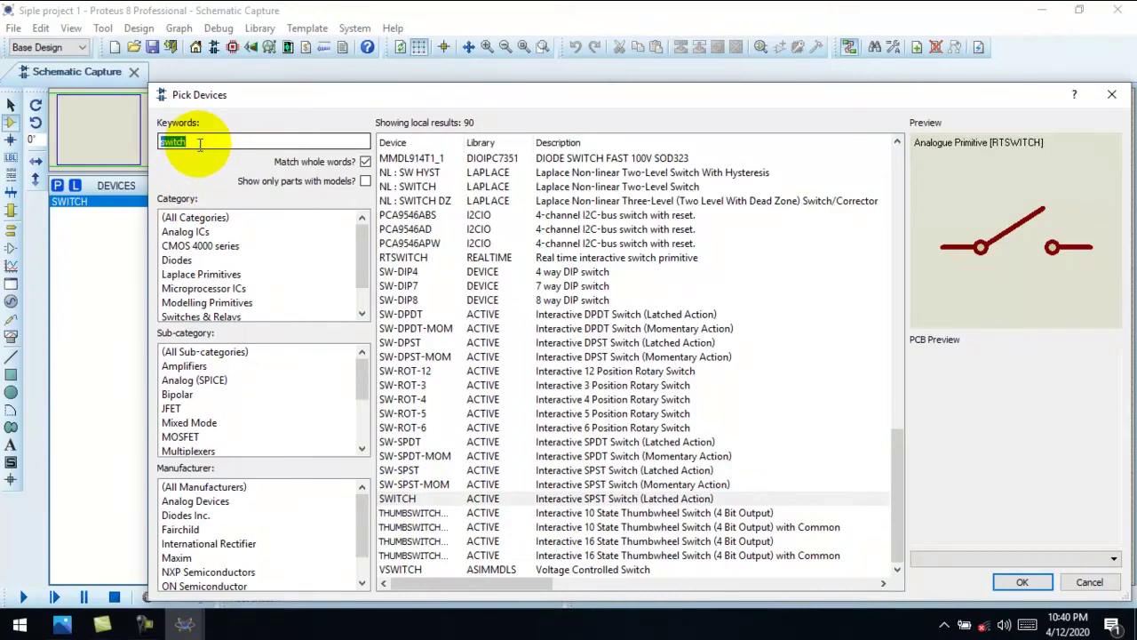
pyautogui.write('Cap')
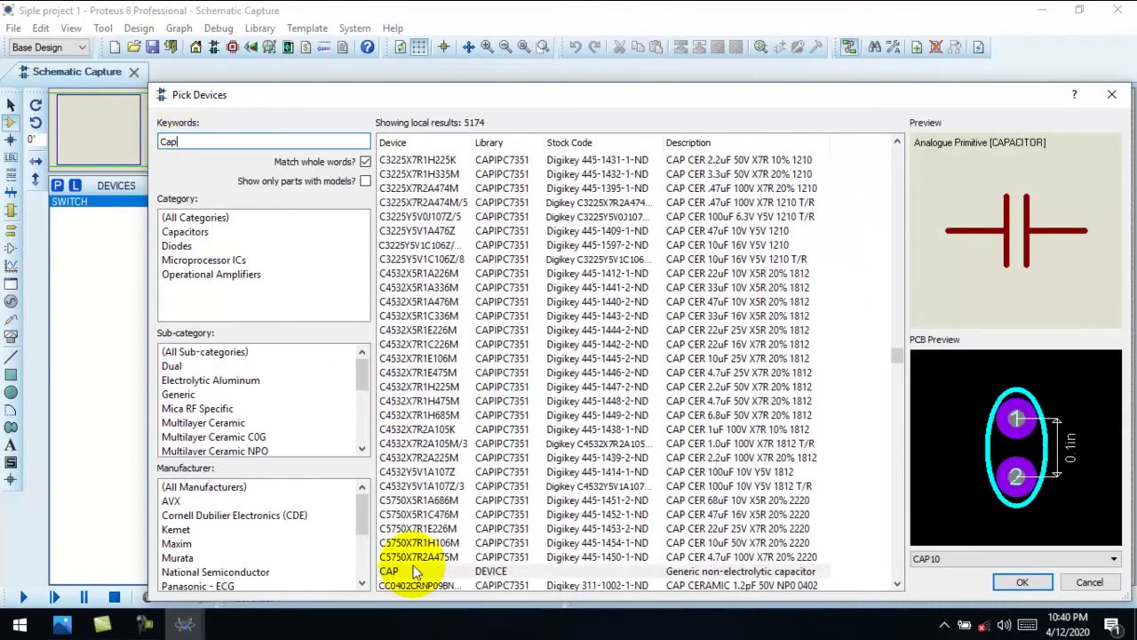
pyautogui.click(413, 571)
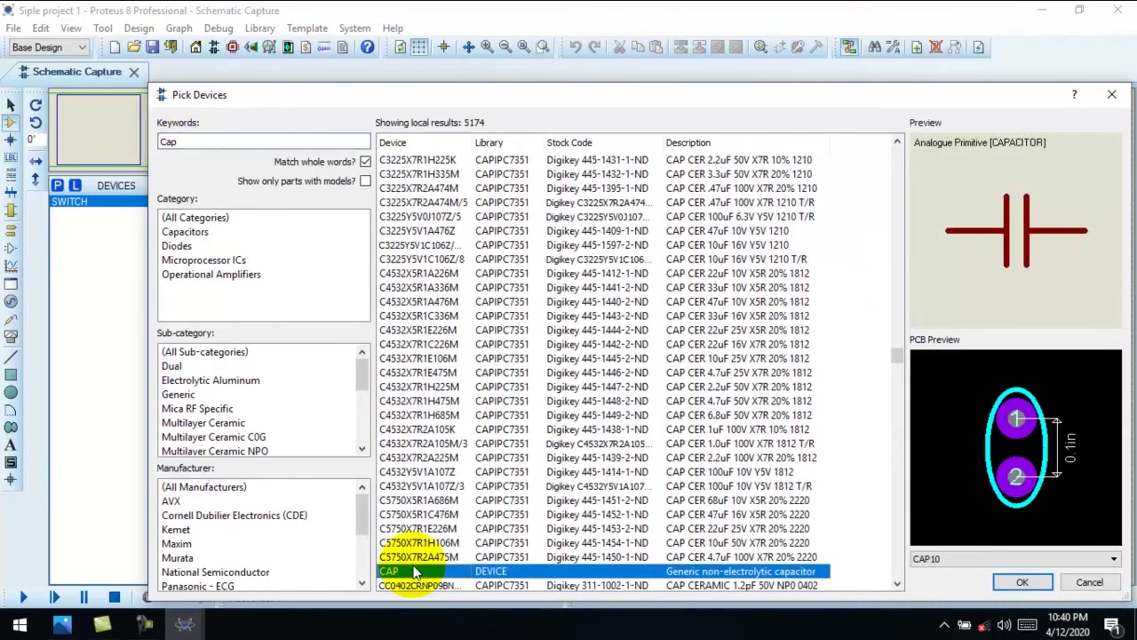
pyautogui.click(256, 140)
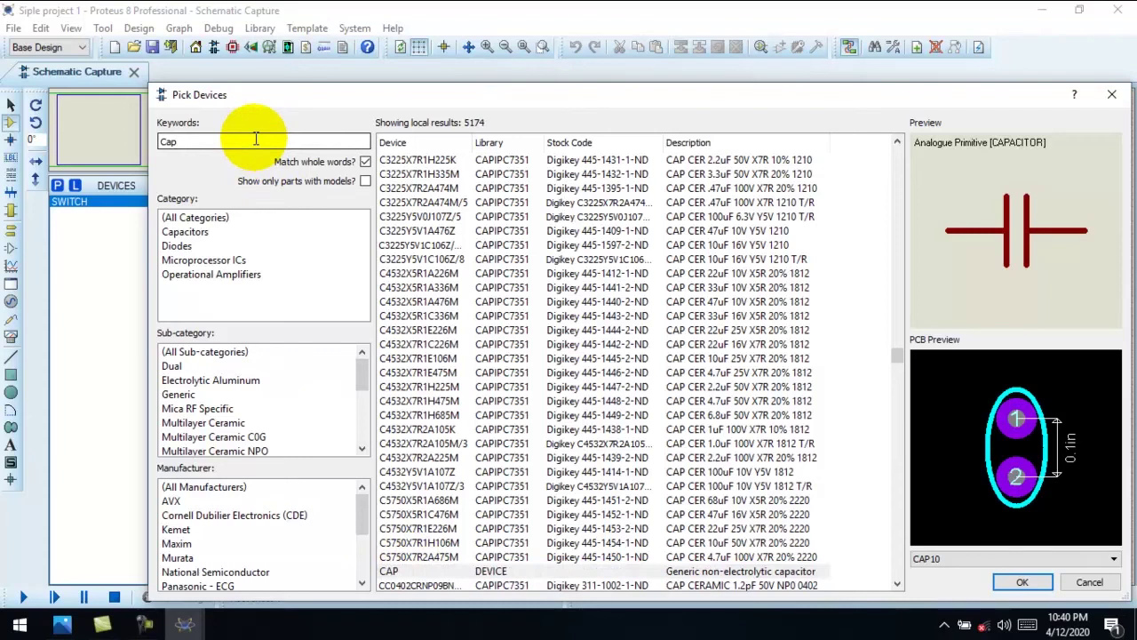